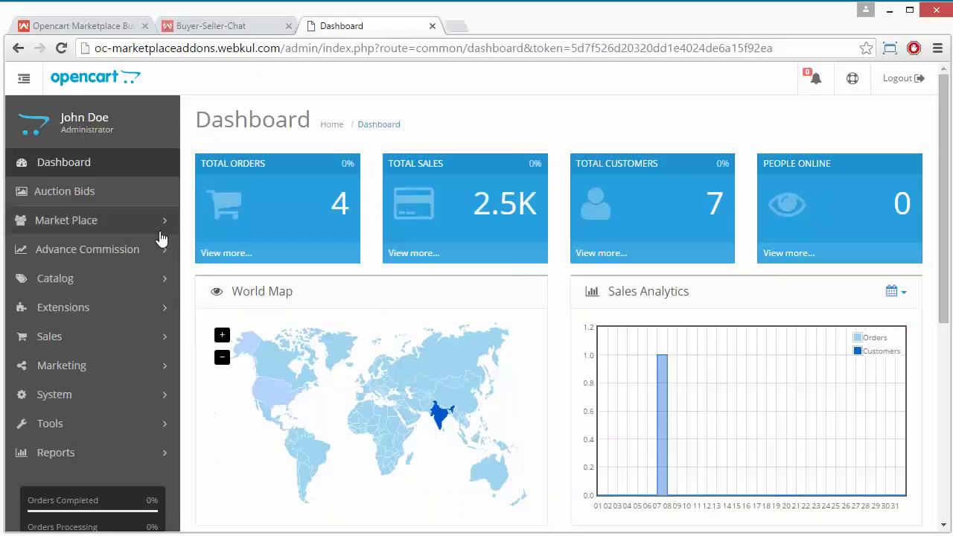
# Step: Open Extensions > Modules and scroll down to the Seller Buyer Chat entry
pyautogui.click(116, 310)
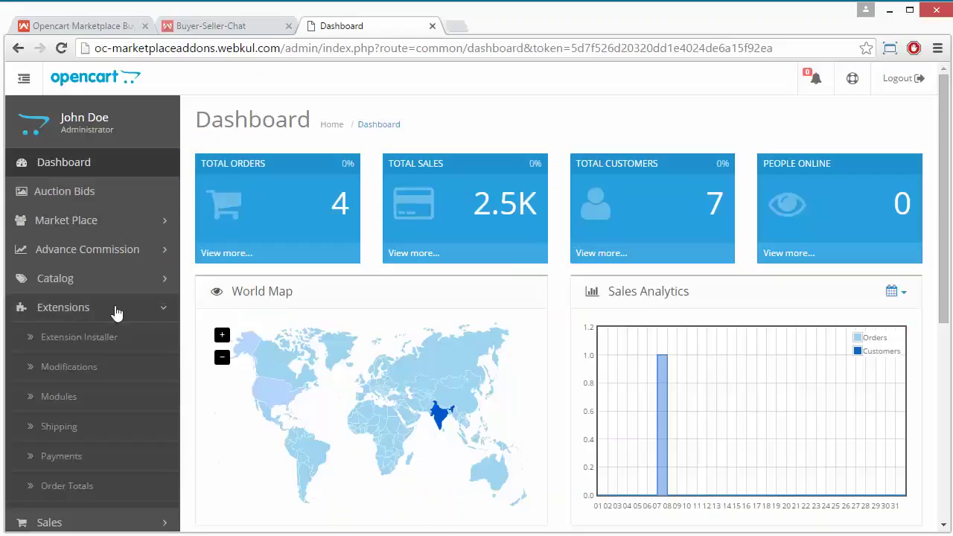
pyautogui.click(117, 395)
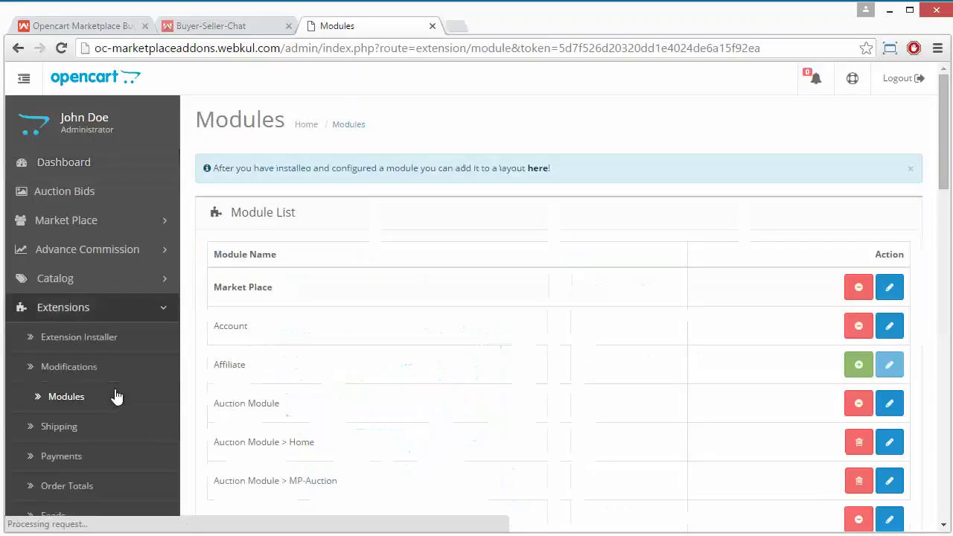
pyautogui.scroll(-6, 459, 358)
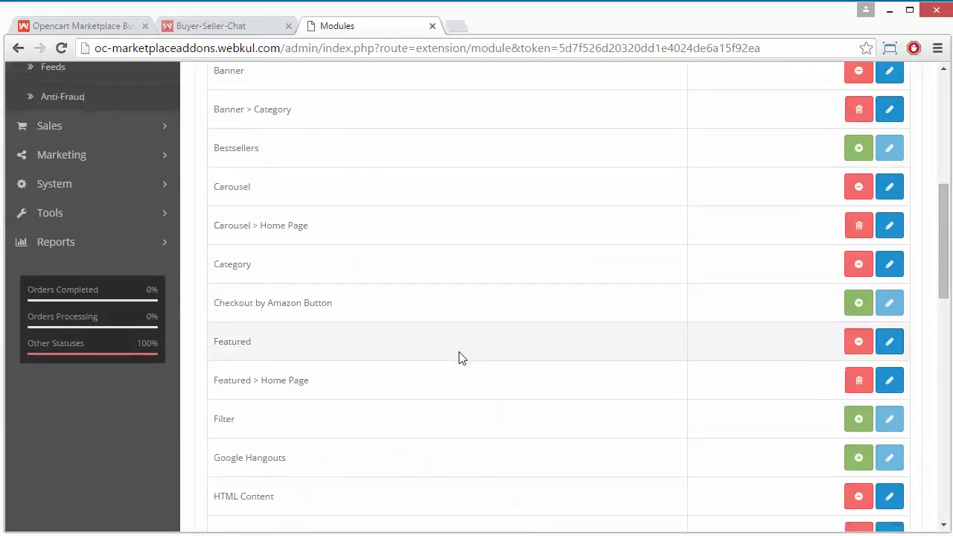
pyautogui.scroll(-2, 459, 359)
pyautogui.scroll(10, 459, 358)
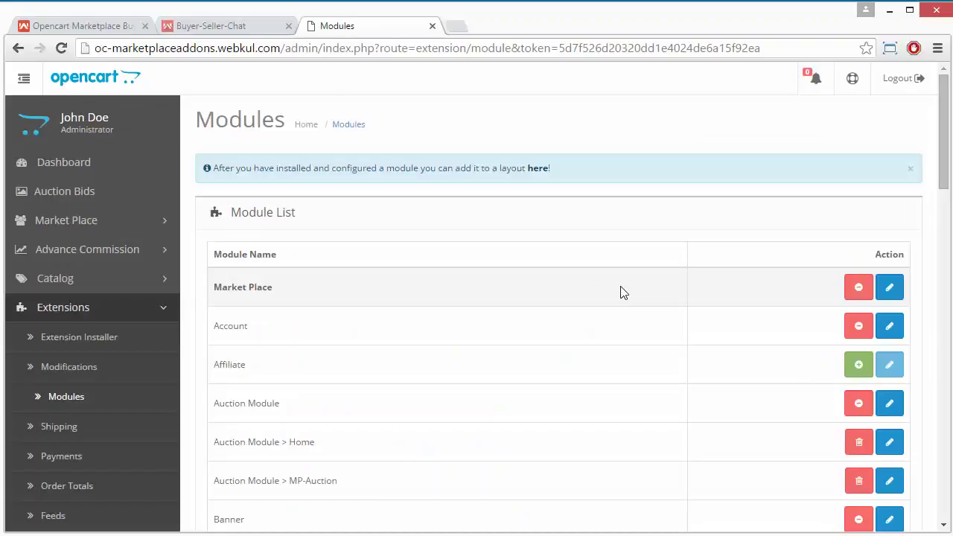
pyautogui.scroll(-5, 580, 428)
pyautogui.scroll(-2, 580, 428)
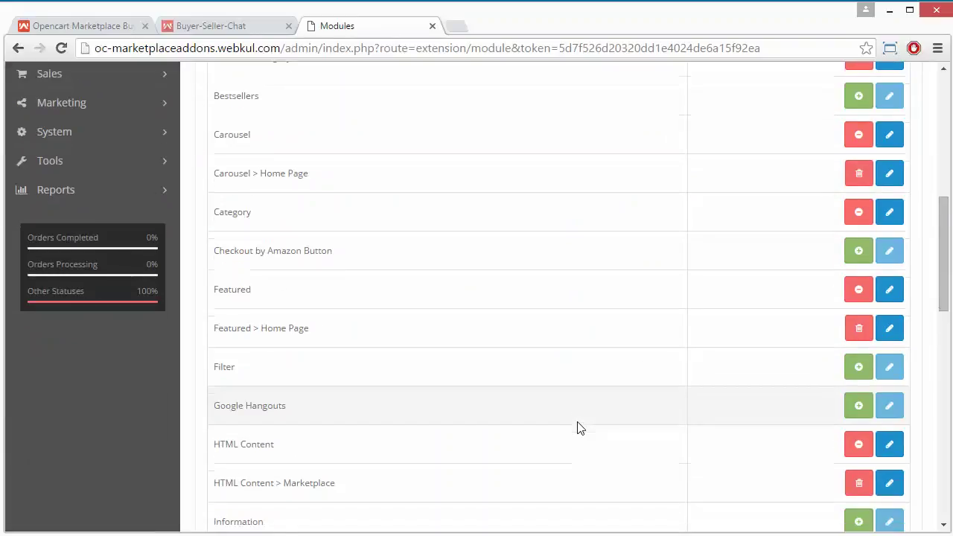
pyautogui.scroll(-2, 581, 428)
pyautogui.scroll(-4, 580, 428)
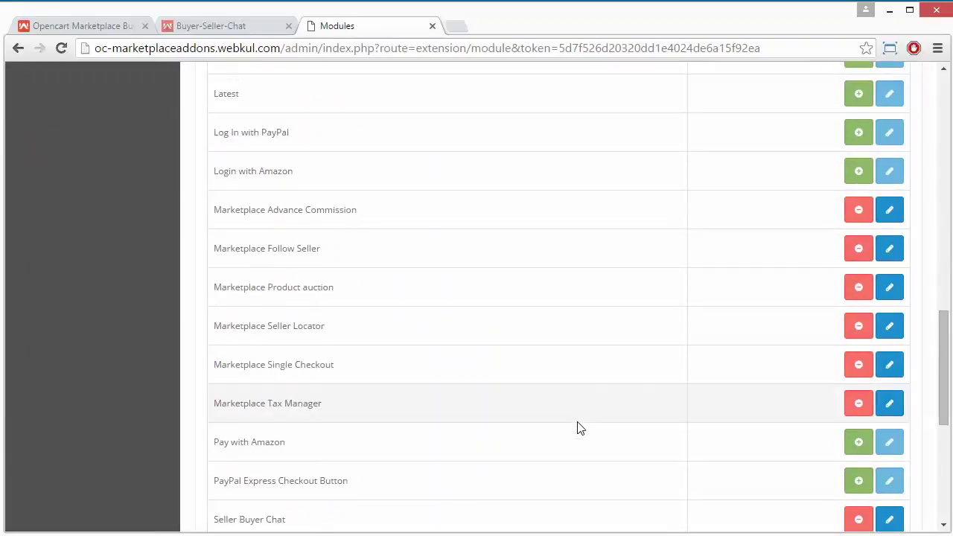
pyautogui.scroll(-1, 580, 428)
pyautogui.scroll(-1, 580, 429)
pyautogui.scroll(-1, 581, 428)
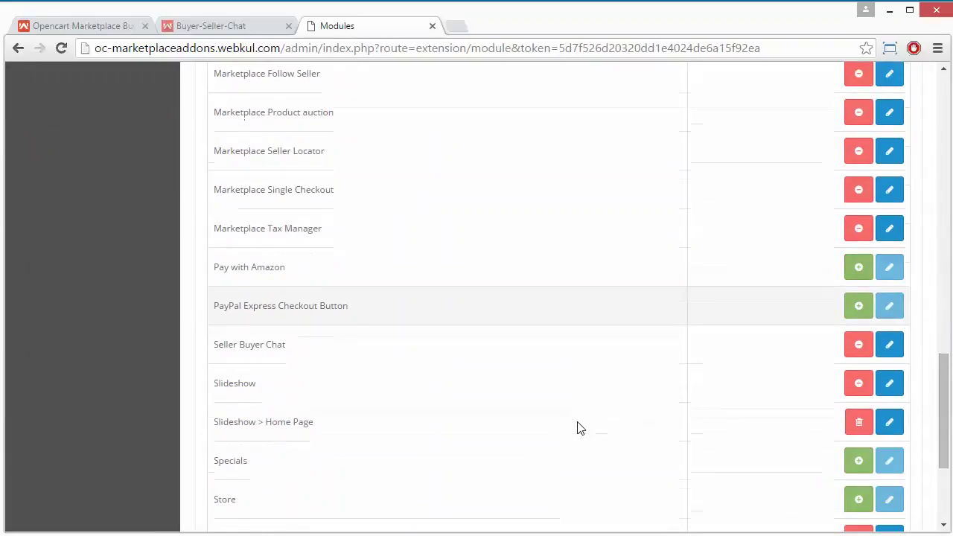
pyautogui.scroll(-1, 581, 429)
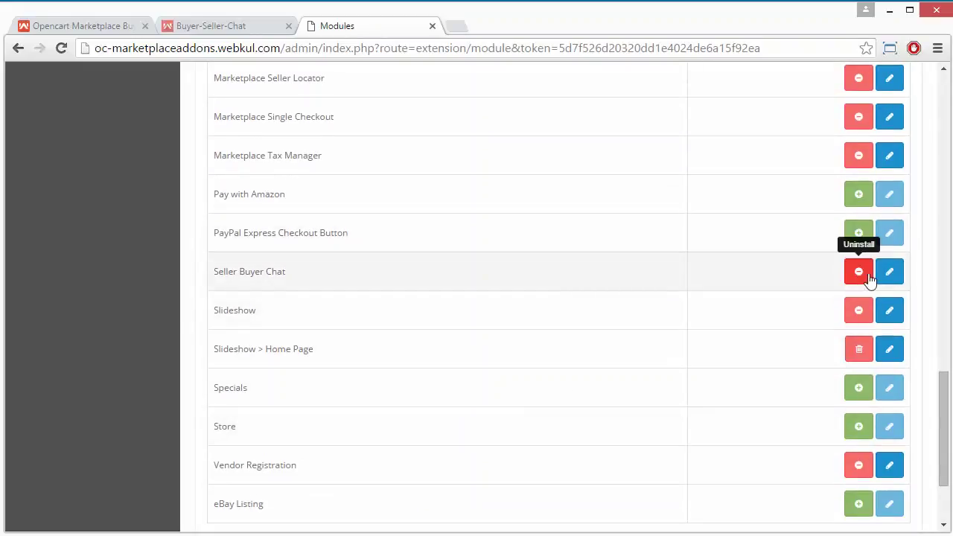
# Step: Open the Seller Buyer Chat settings and inspect the header colour picker without changing it
pyautogui.click(894, 278)
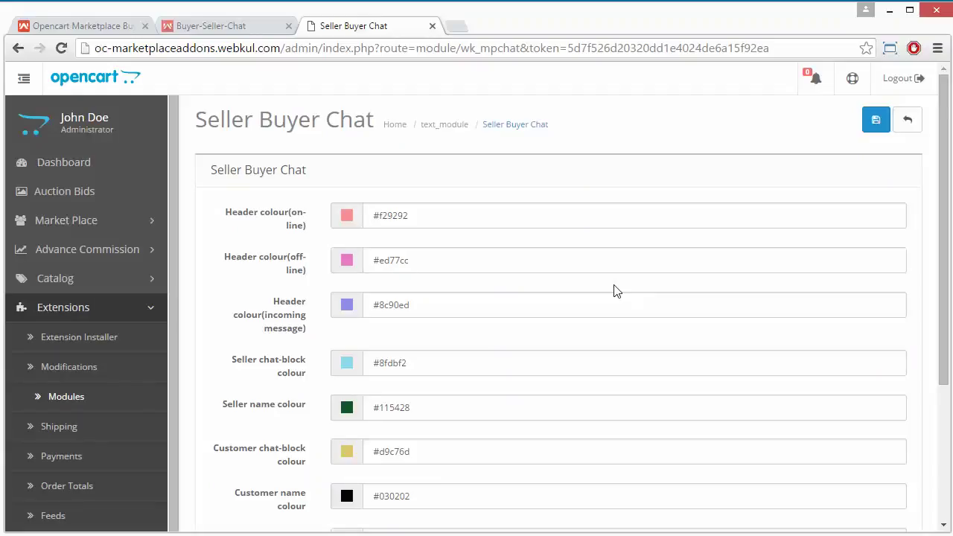
pyautogui.click(353, 221)
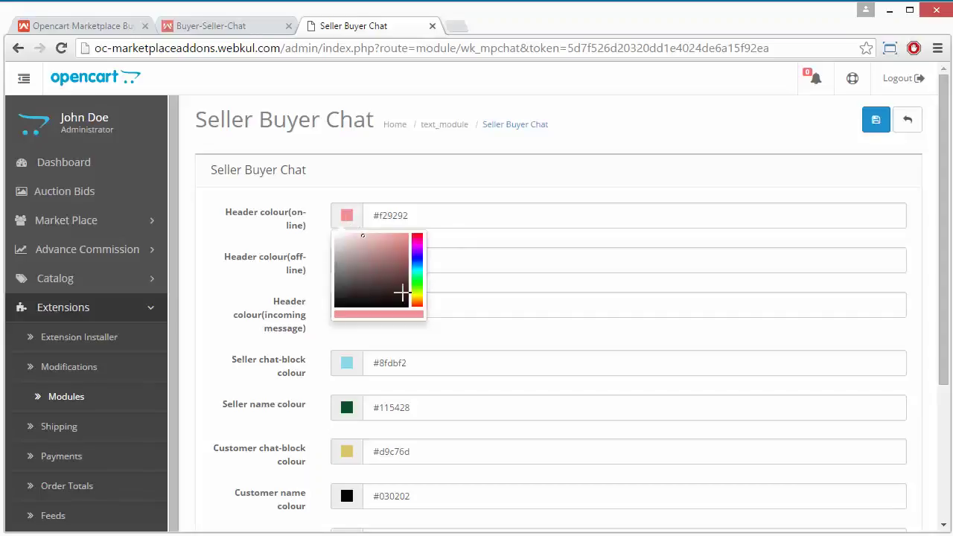
pyautogui.click(387, 181)
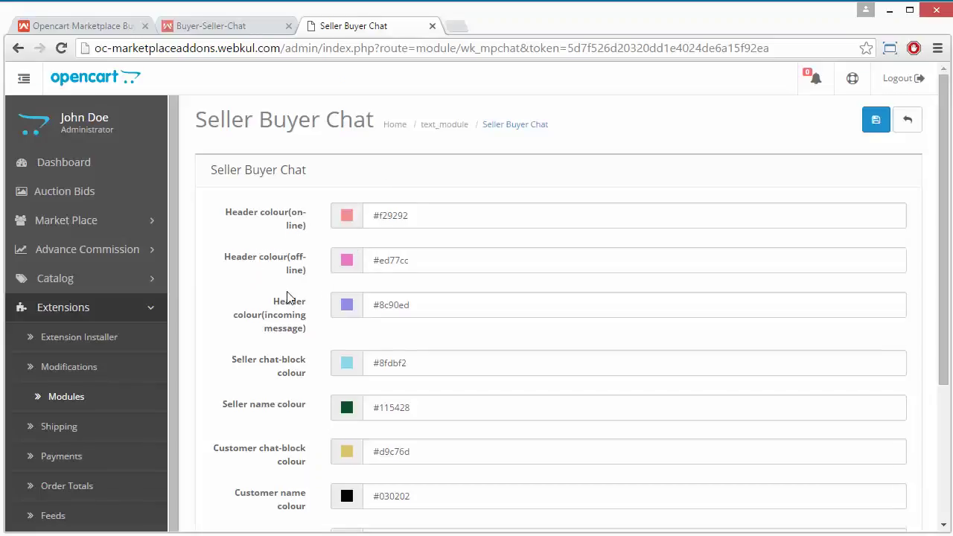
# Step: Review the remaining colour fields, including the chat box background colour, and the status
pyautogui.scroll(-2, 288, 296)
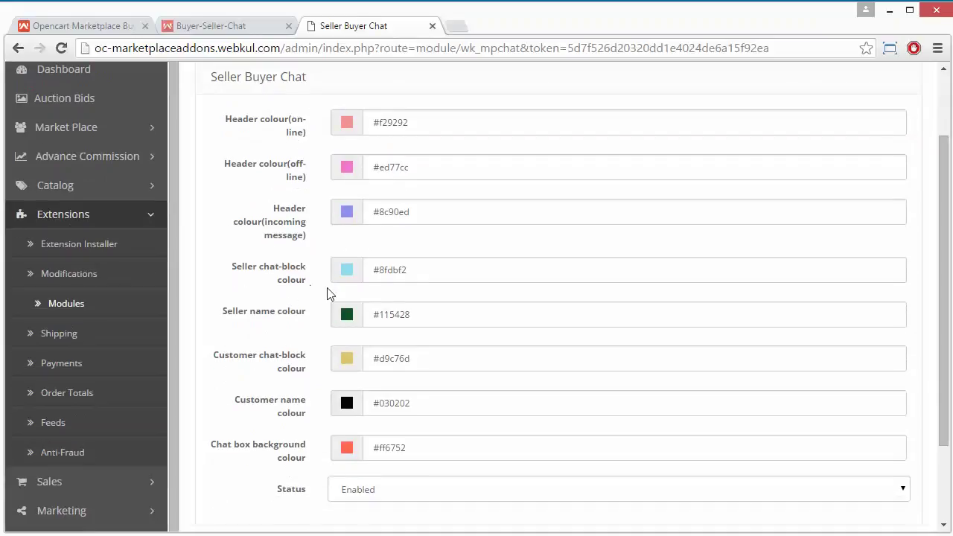
pyautogui.scroll(-3, 285, 335)
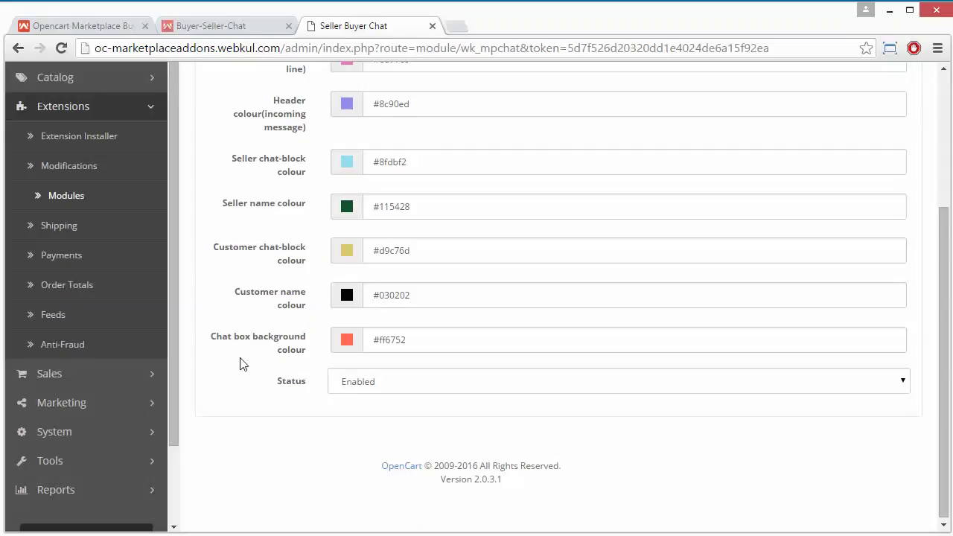
pyautogui.scroll(-1, 240, 363)
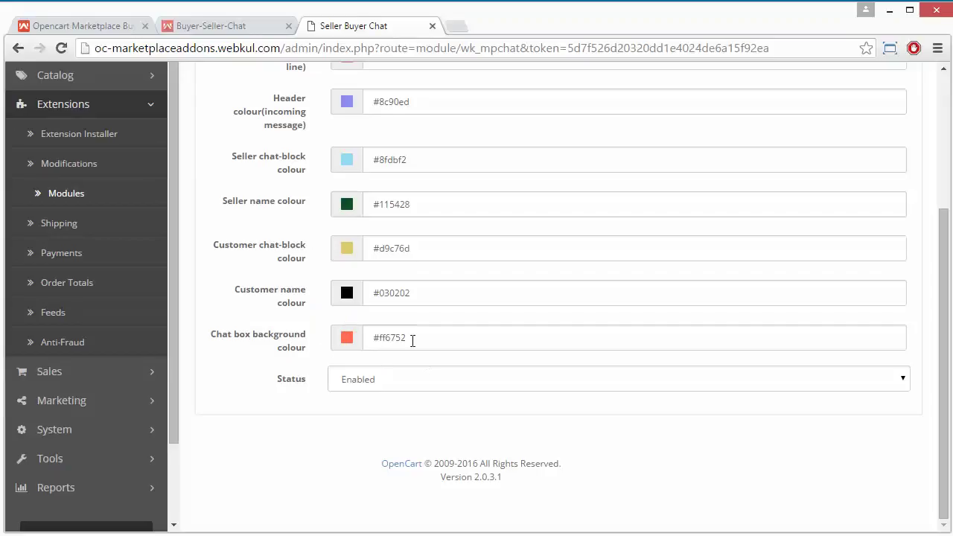
pyautogui.click(411, 342)
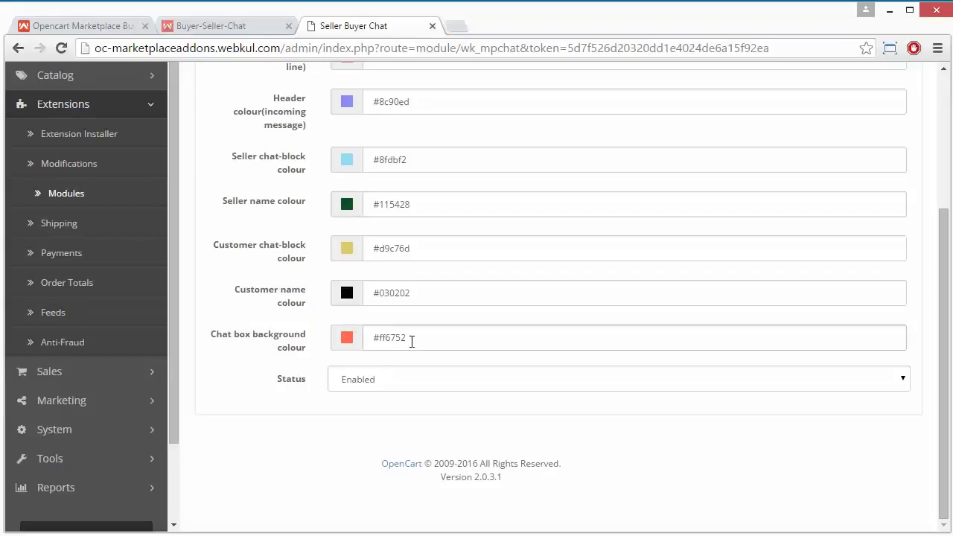
pyautogui.scroll(1, 412, 342)
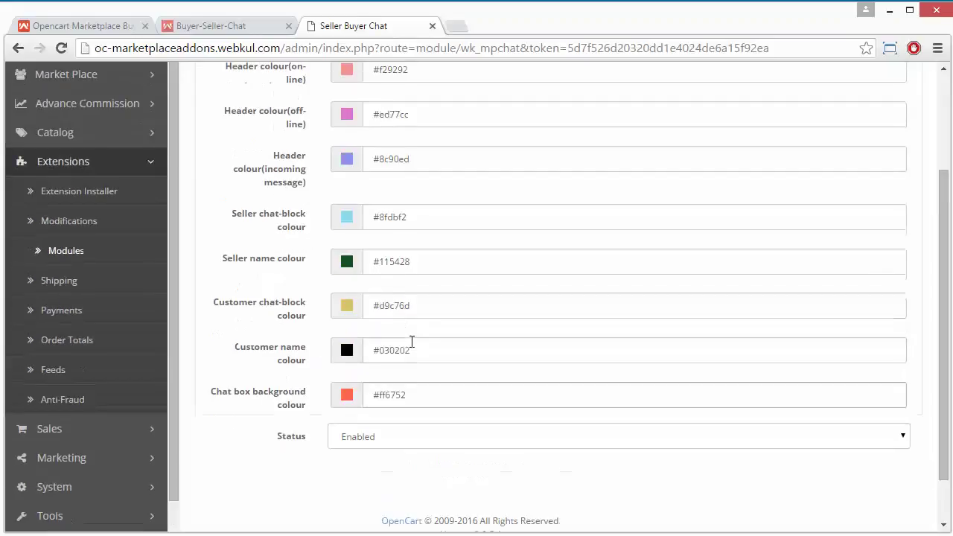
pyautogui.scroll(2, 411, 341)
pyautogui.scroll(-3, 412, 341)
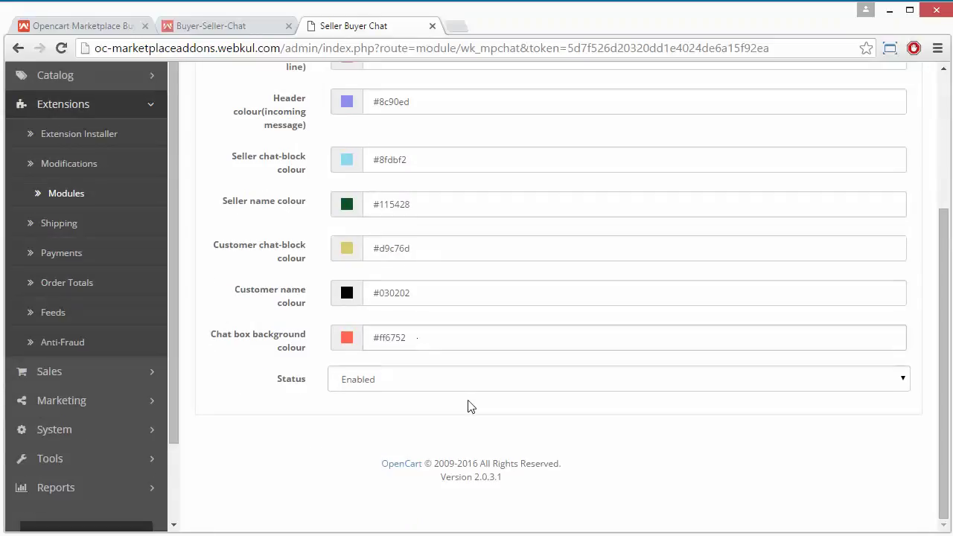
# Step: Keep the module status Enabled and save the Seller Buyer Chat settings
pyautogui.click(443, 377)
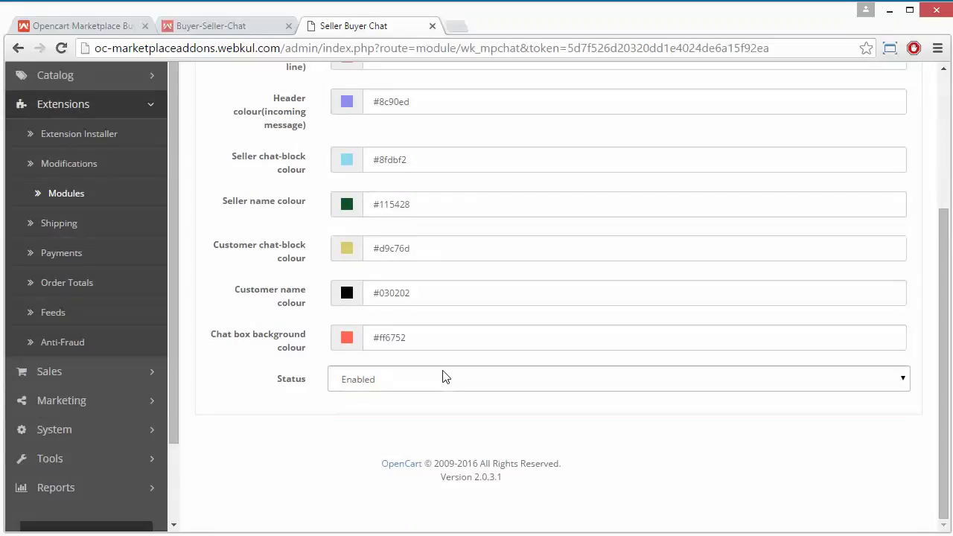
pyautogui.click(542, 384)
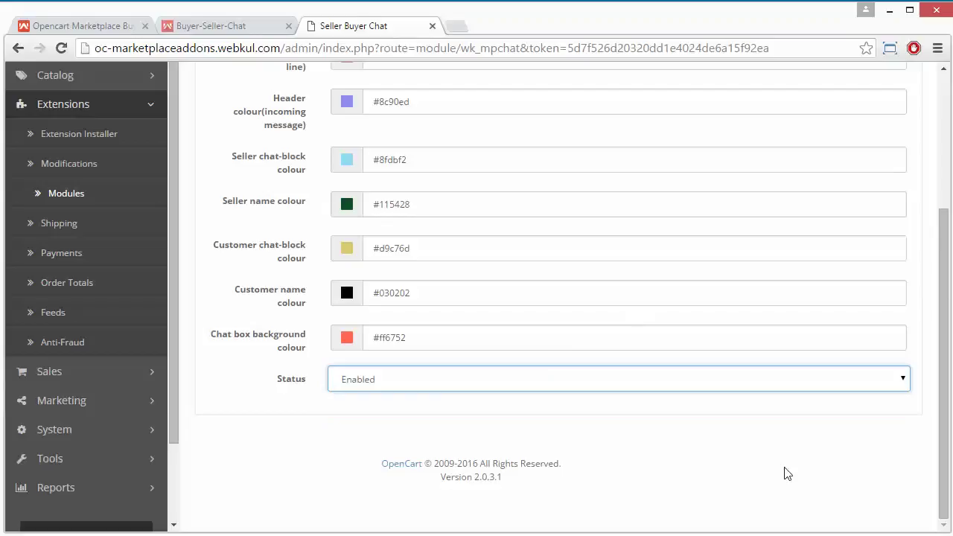
pyautogui.click(577, 512)
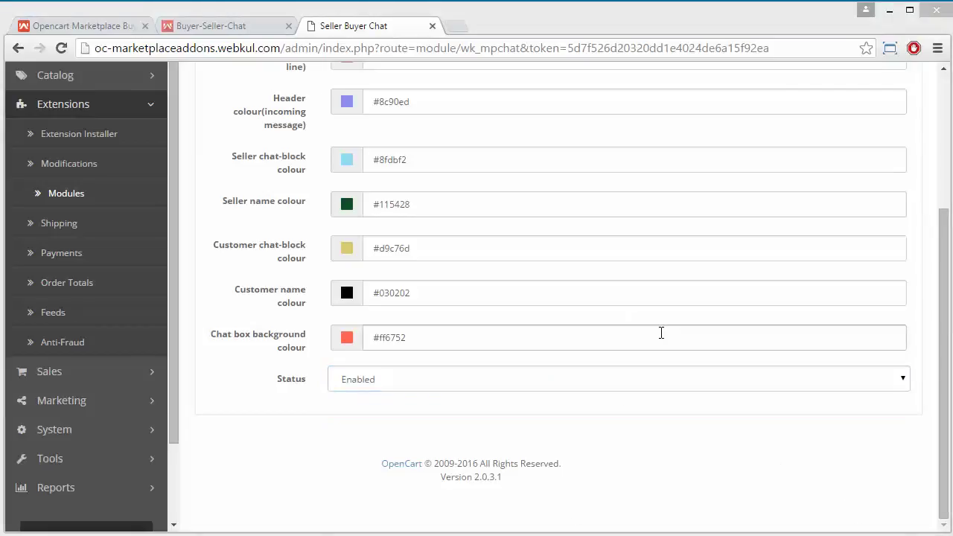
pyautogui.scroll(3, 660, 332)
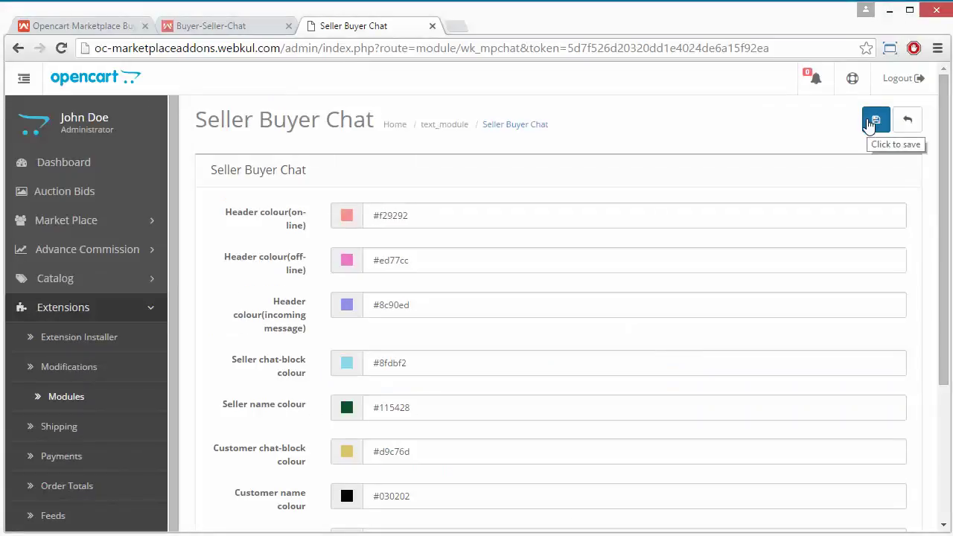
pyautogui.click(870, 123)
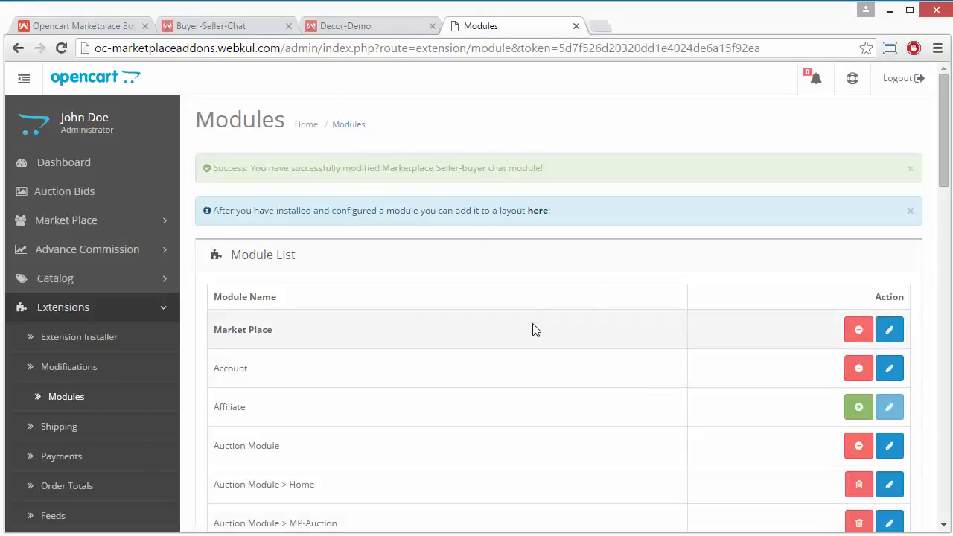
# Step: Switch to the storefront tab and look over the Furniture-Demo product page
pyautogui.click(393, 26)
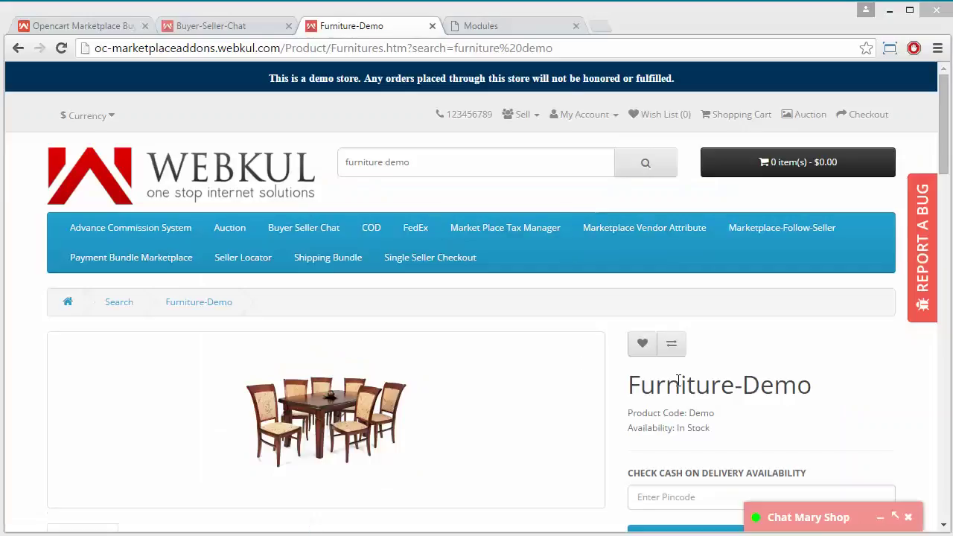
pyautogui.scroll(-2, 396, 378)
pyautogui.scroll(2, 396, 378)
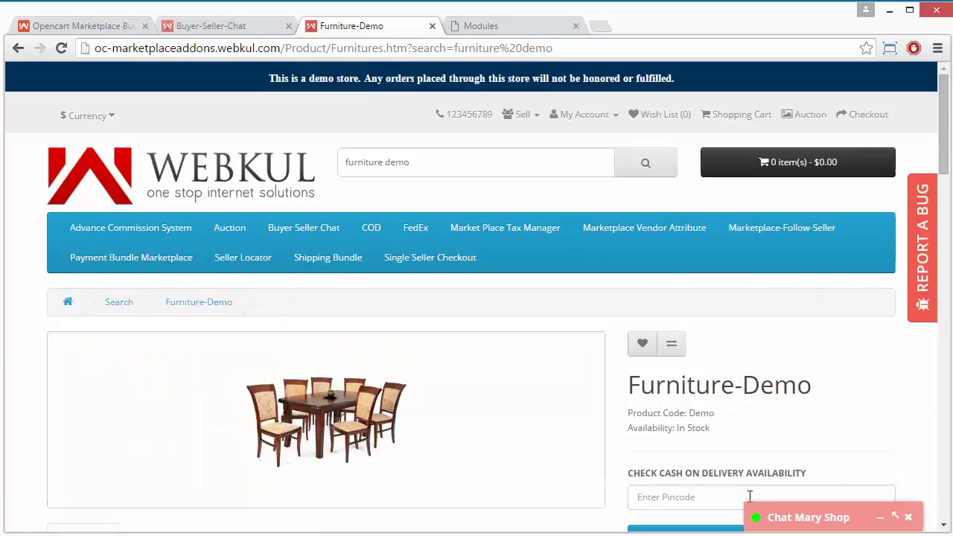
pyautogui.moveTo(880, 517)
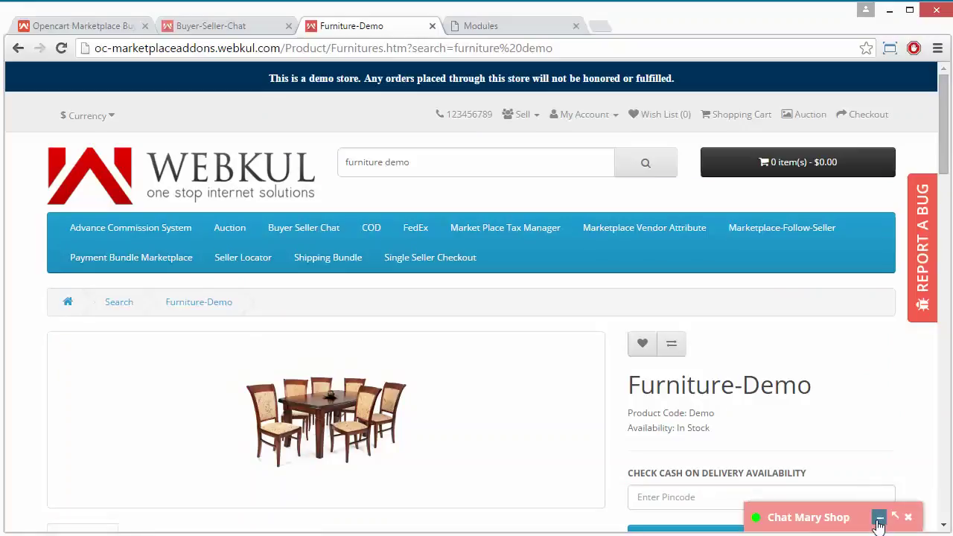
pyautogui.scroll(-1, 416, 462)
pyautogui.scroll(-1, 416, 462)
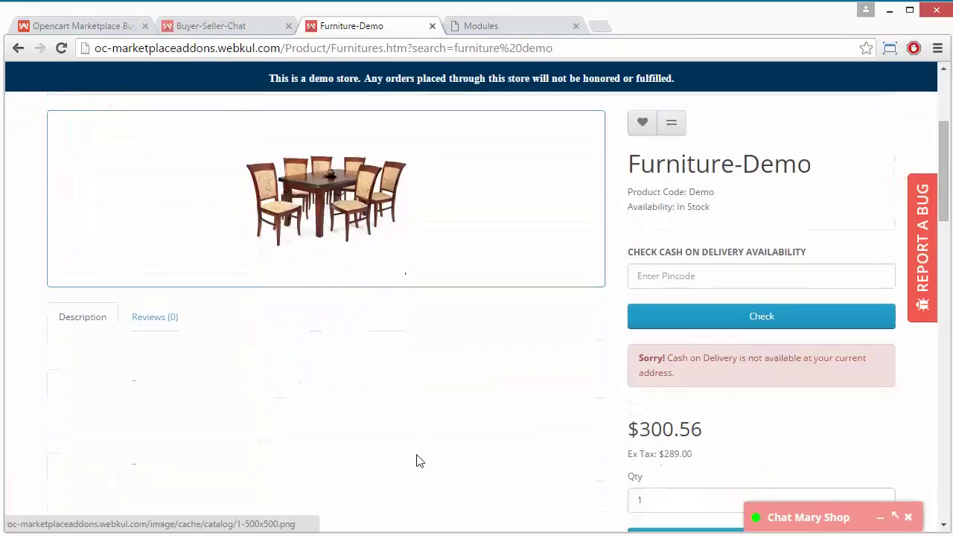
pyautogui.scroll(-3, 416, 462)
pyautogui.scroll(-2, 417, 462)
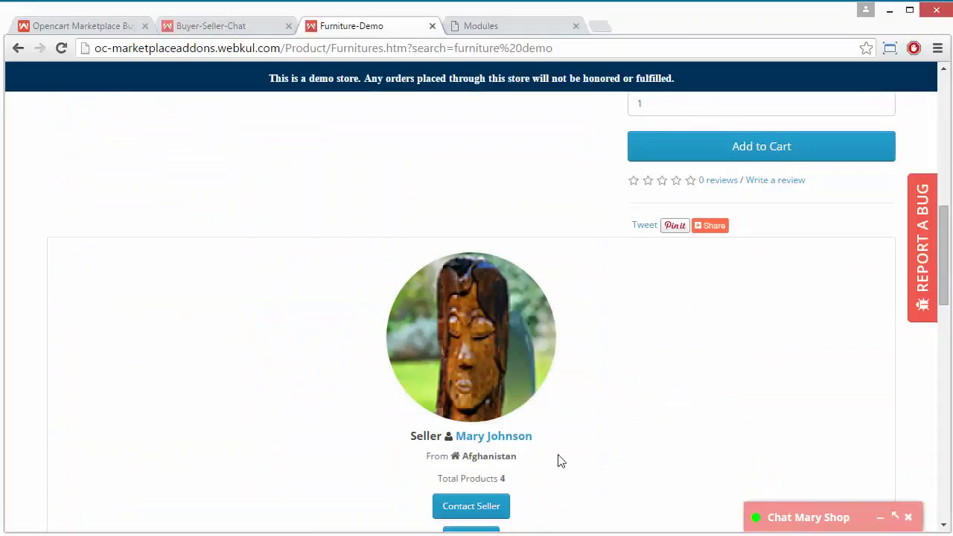
pyautogui.scroll(7, 584, 363)
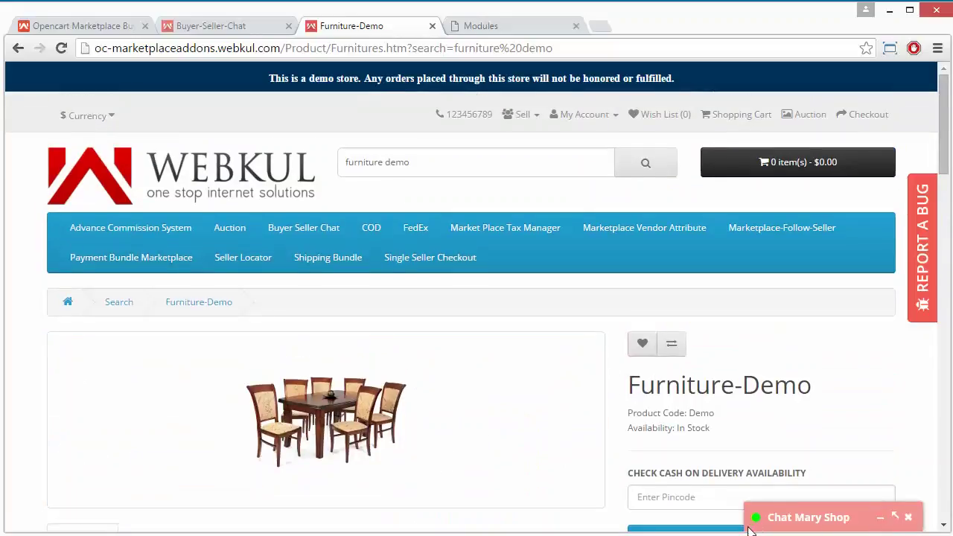
# Step: Expand the Mary Shop chat and send the greeting 'Hello Mary'
pyautogui.click(880, 518)
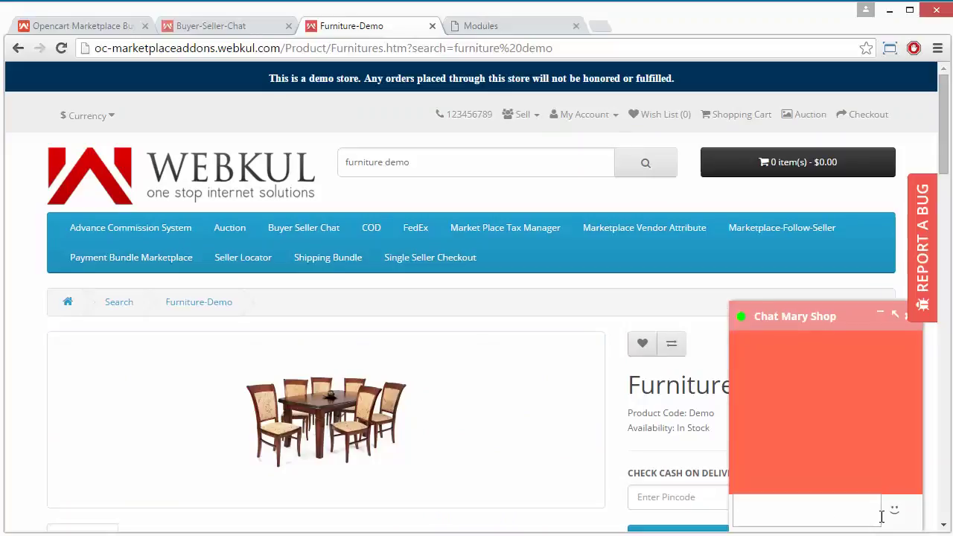
pyautogui.click(801, 509)
pyautogui.write('Hello')
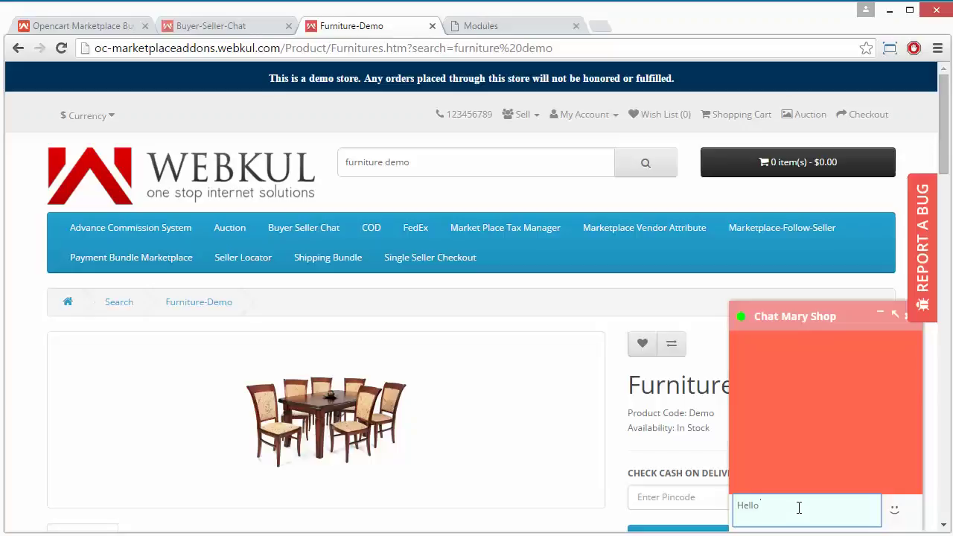
pyautogui.write('Mary')
pyautogui.press('Return')
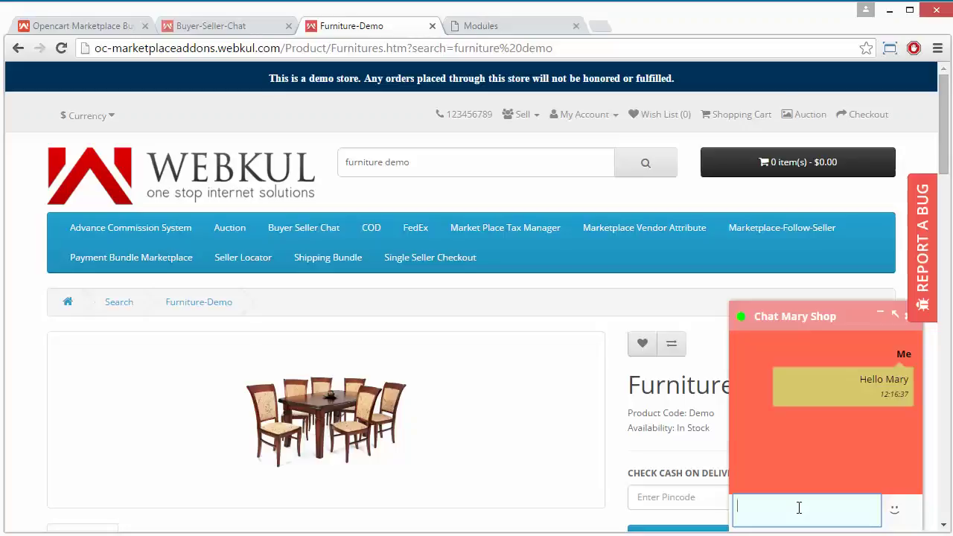
# Step: Send a smiley emoji to the seller and collapse the chat
pyautogui.click(897, 511)
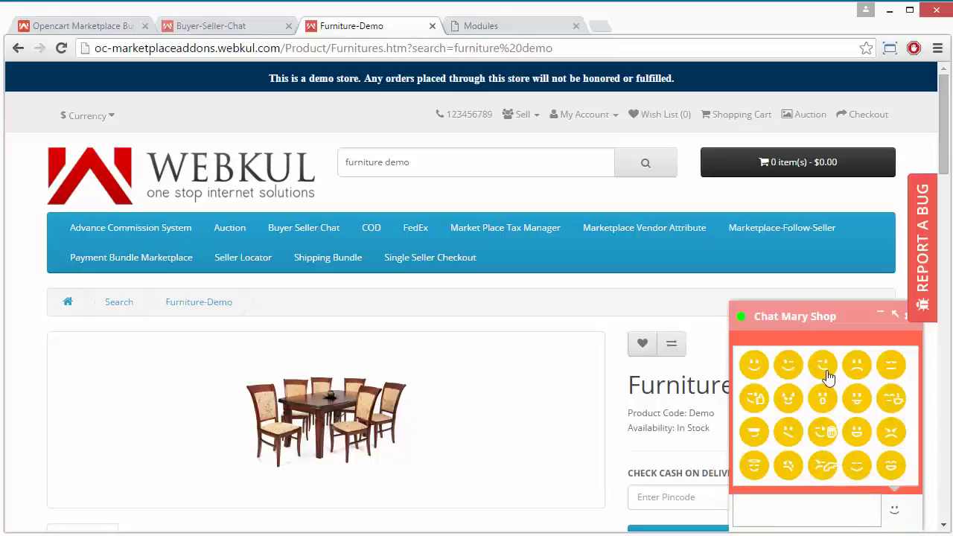
pyautogui.click(759, 373)
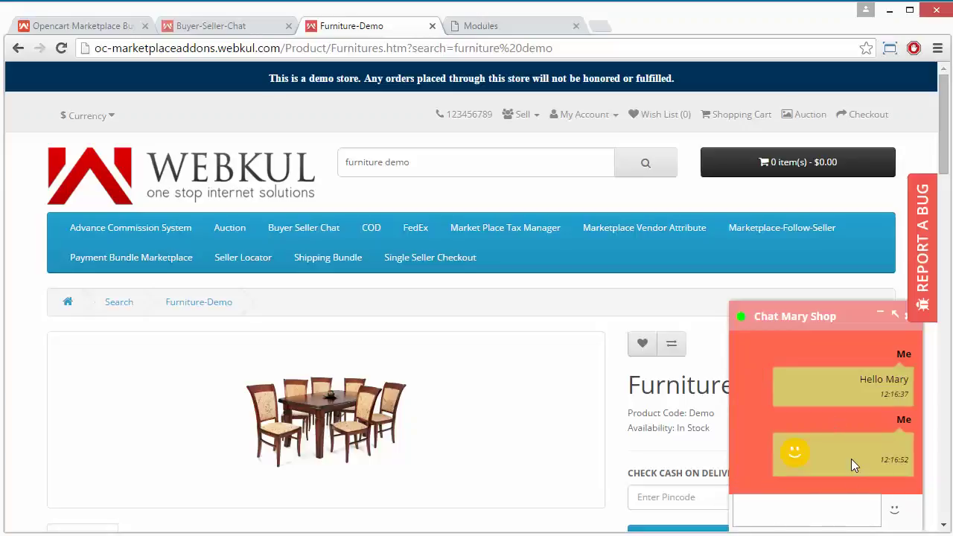
pyautogui.click(881, 318)
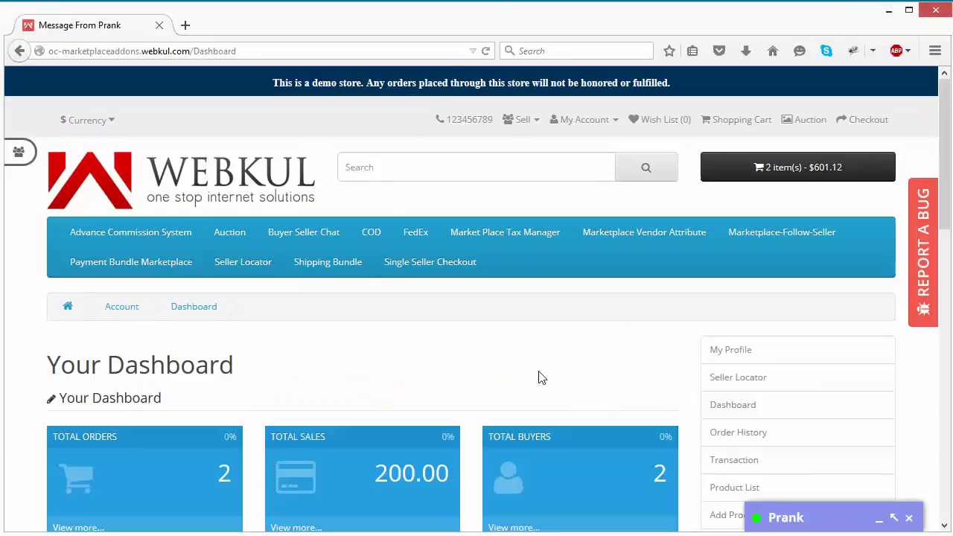
# Step: On the seller's dashboard, check the conversation list and expand Prank's chat to read the greeting
pyautogui.scroll(-3, 539, 372)
pyautogui.scroll(2, 539, 372)
pyautogui.scroll(1, 538, 371)
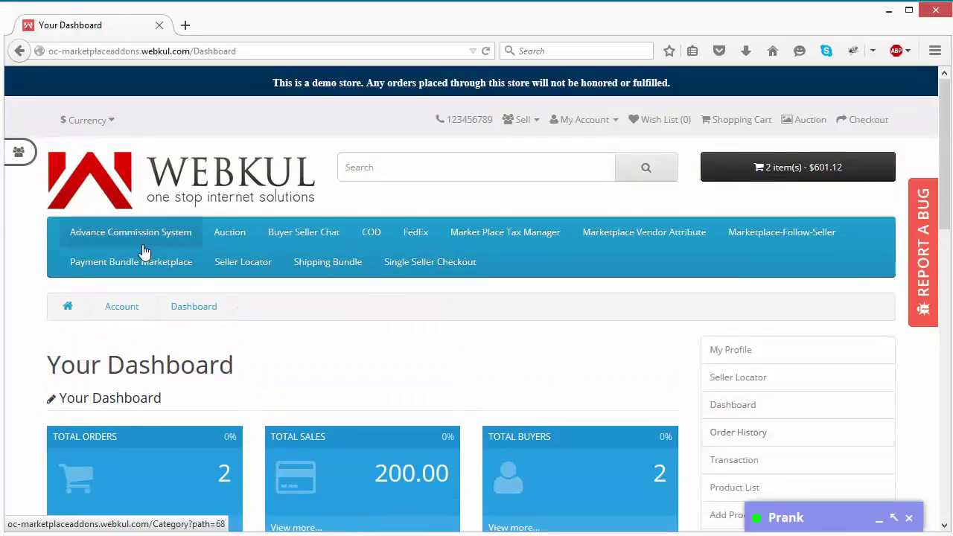
pyautogui.click(19, 153)
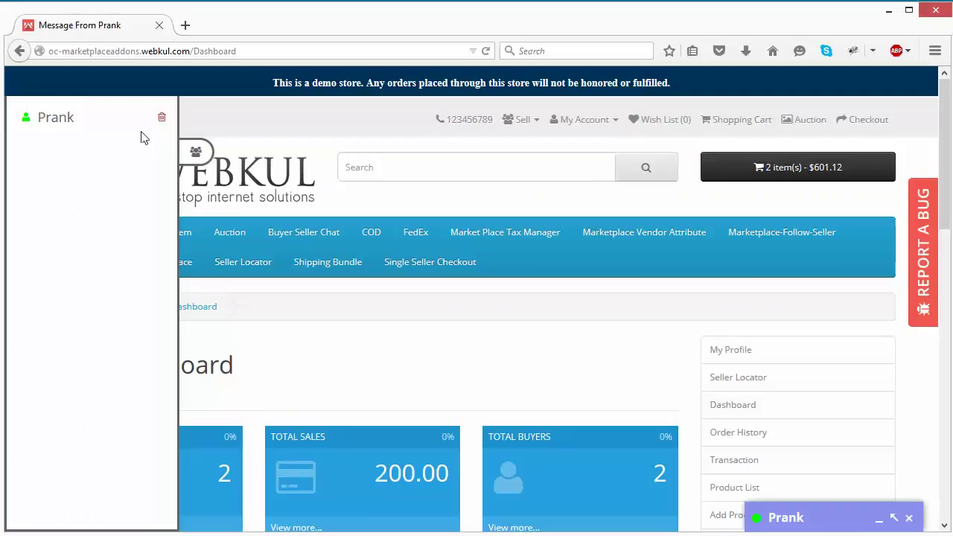
pyautogui.click(200, 155)
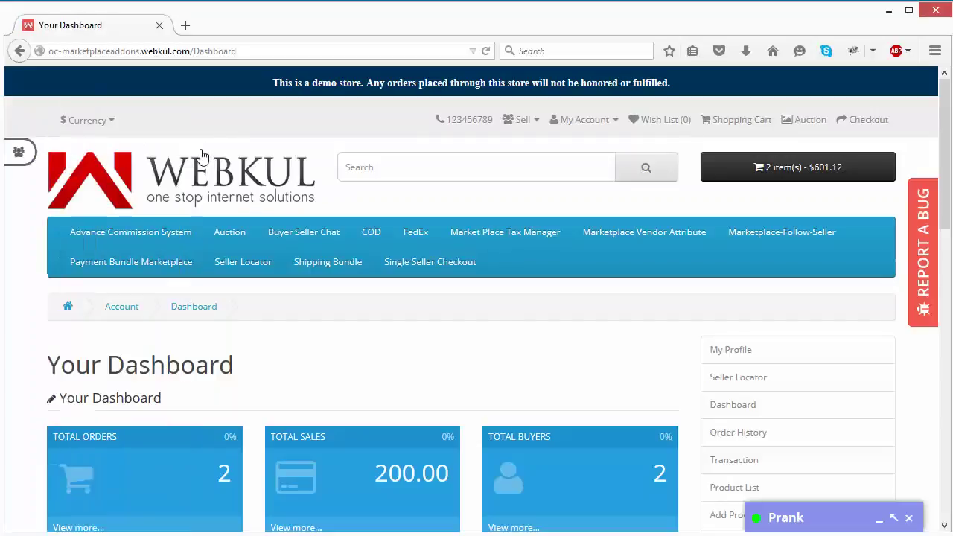
pyautogui.click(879, 524)
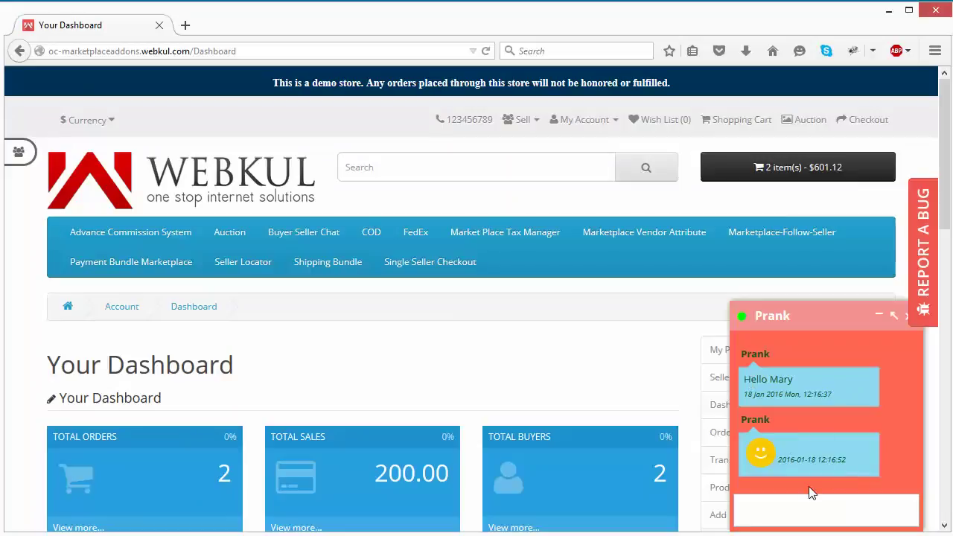
# Step: Send the reply 'Hello How may I help you?' and minimize the chat
pyautogui.click(774, 512)
pyautogui.write('Hell')
pyautogui.write('o How')
pyautogui.write(' may I')
pyautogui.write(' he')
pyautogui.write('lp you')
pyautogui.write('?')
pyautogui.press('Return')
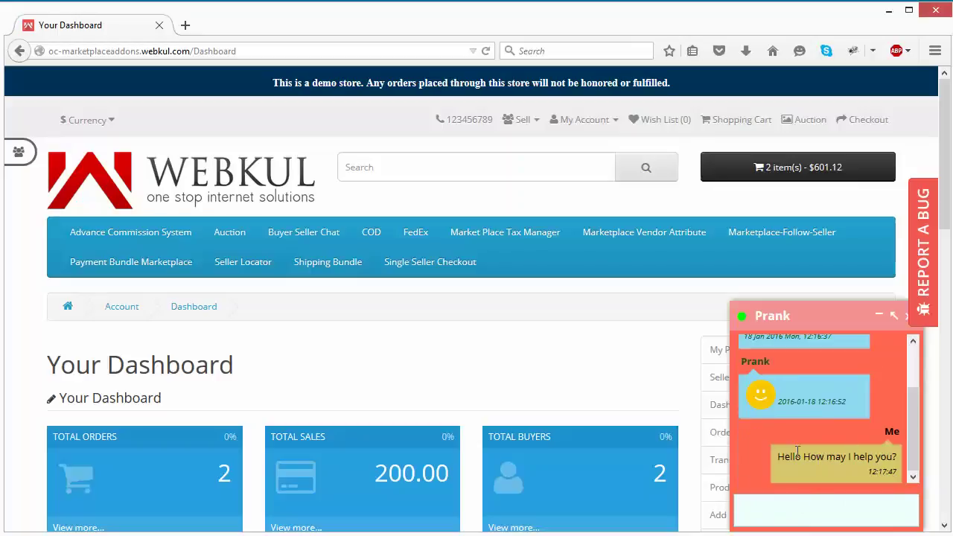
pyautogui.click(879, 315)
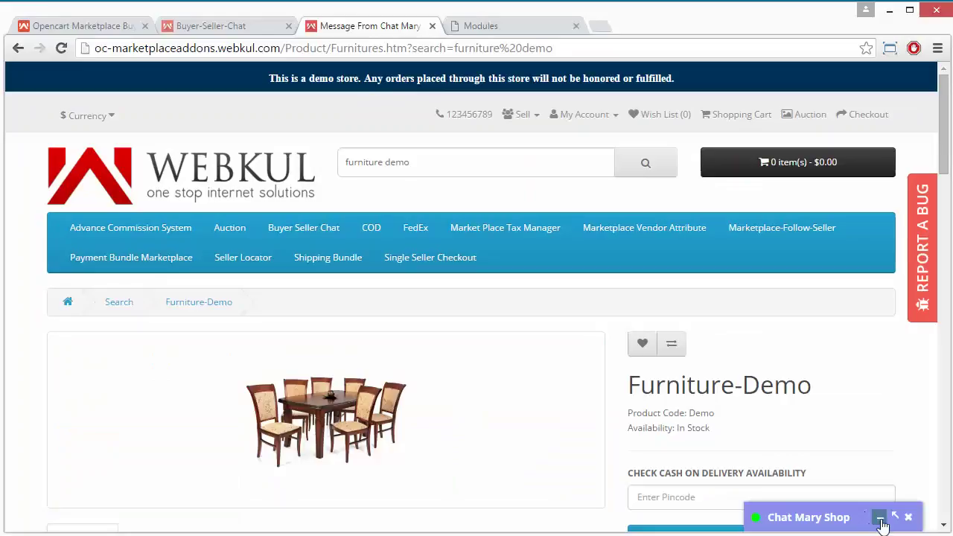
# Step: As the buyer, expand the Mary Shop chat to read the reply, then collapse it
pyautogui.click(881, 517)
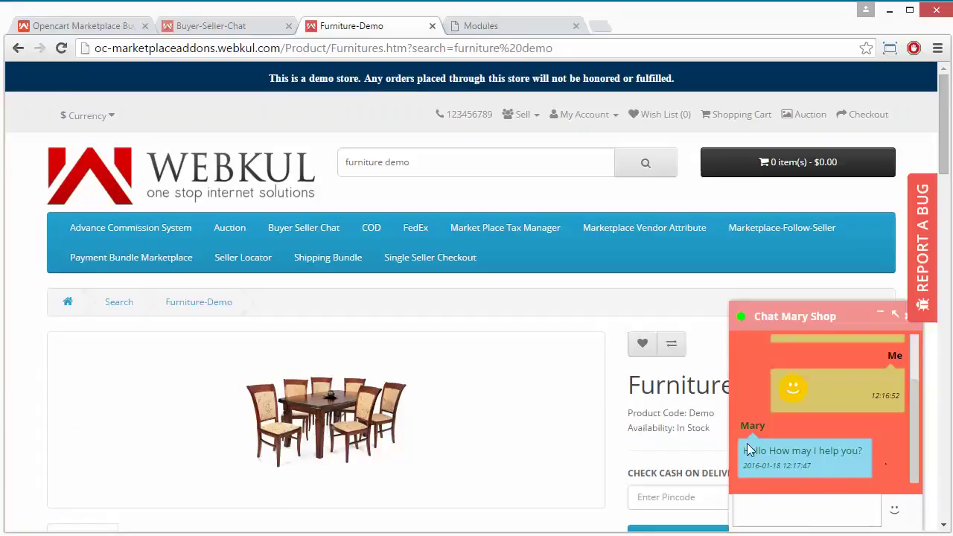
pyautogui.click(881, 313)
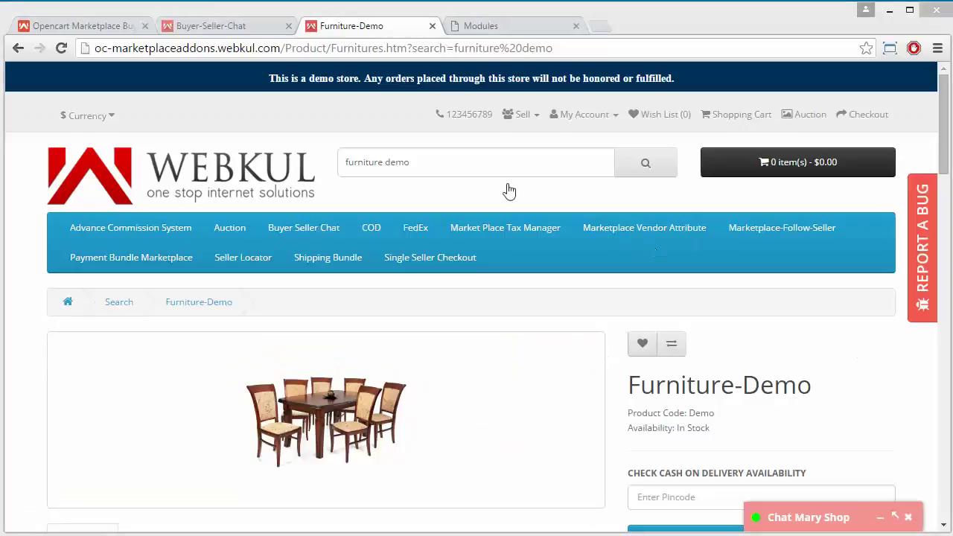
pyautogui.click(85, 26)
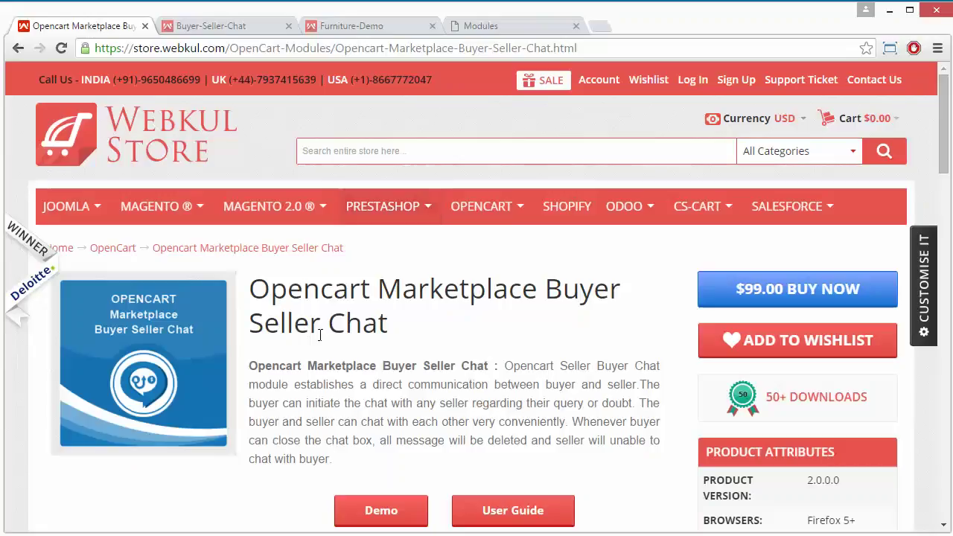